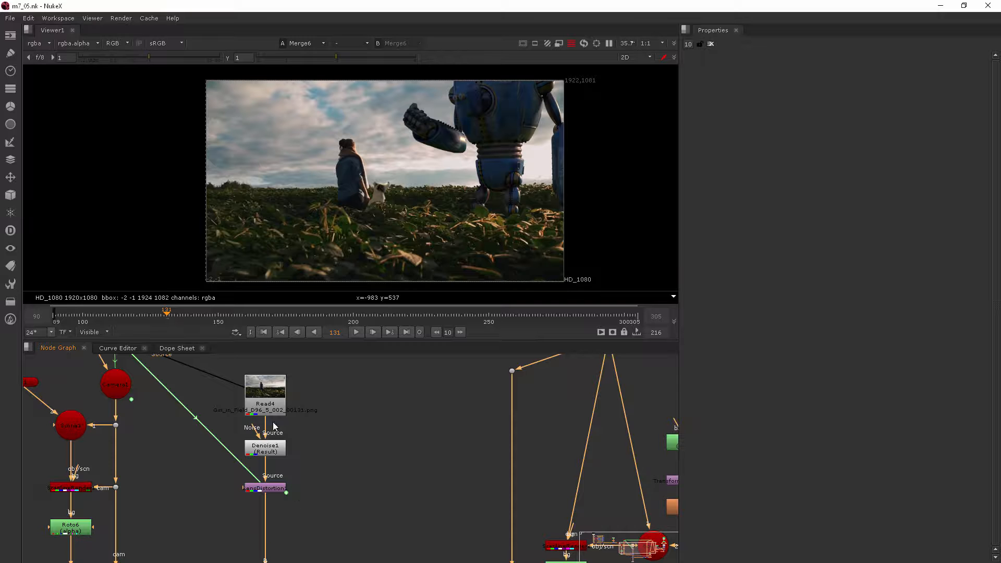
Step: Zoom out the Node Graph, then zoom in and frame Merge6 feeding Viewer1
scroll(292, 501, "down", 5)
middle_click_drag(377, 440, 385, 362)
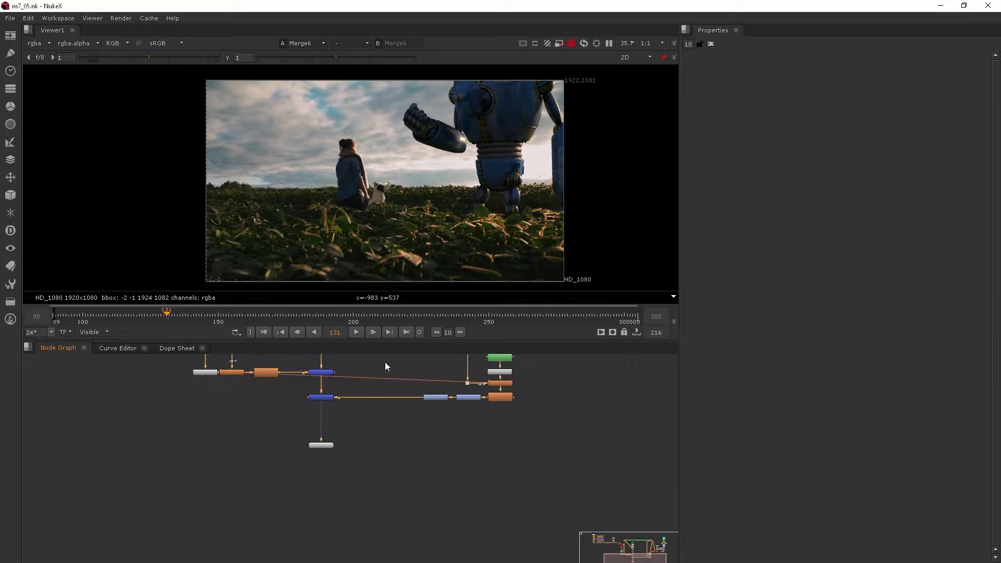
scroll(347, 414, "up", 5)
middle_click_drag(342, 425, 267, 484)
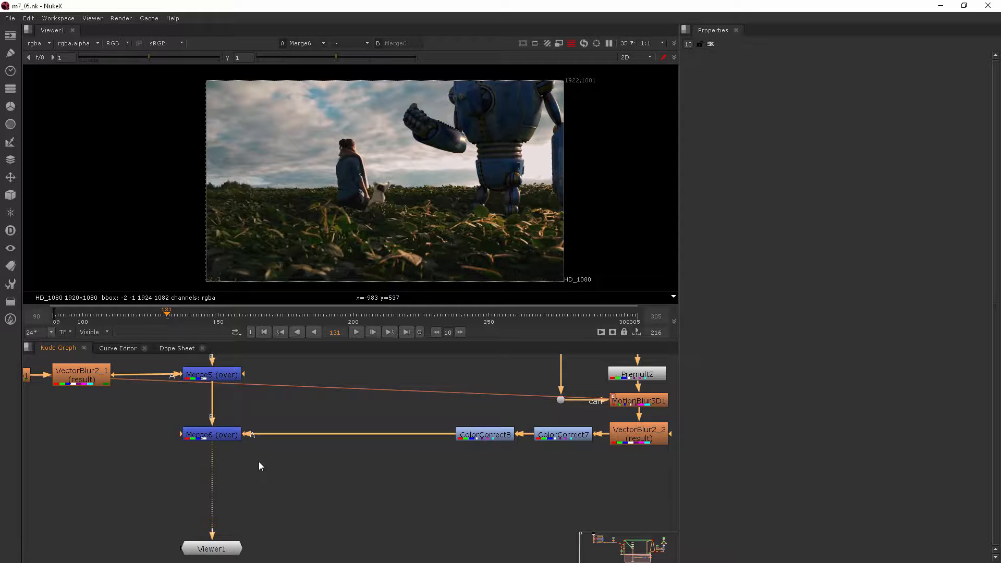
Step: Create a Grain node via 'gral' and insert it between Merge6 and Viewer1
key("Tab")
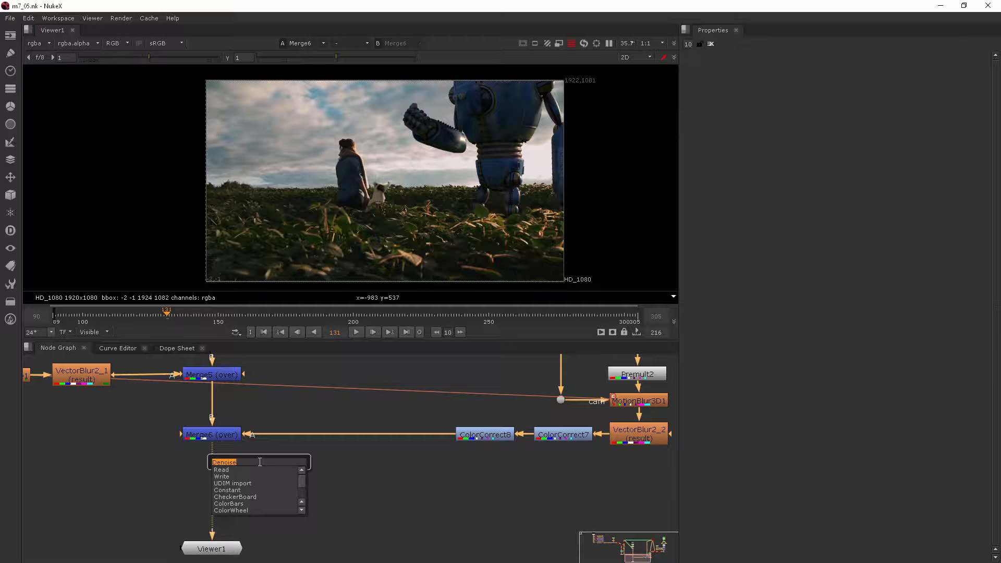
type("gral")
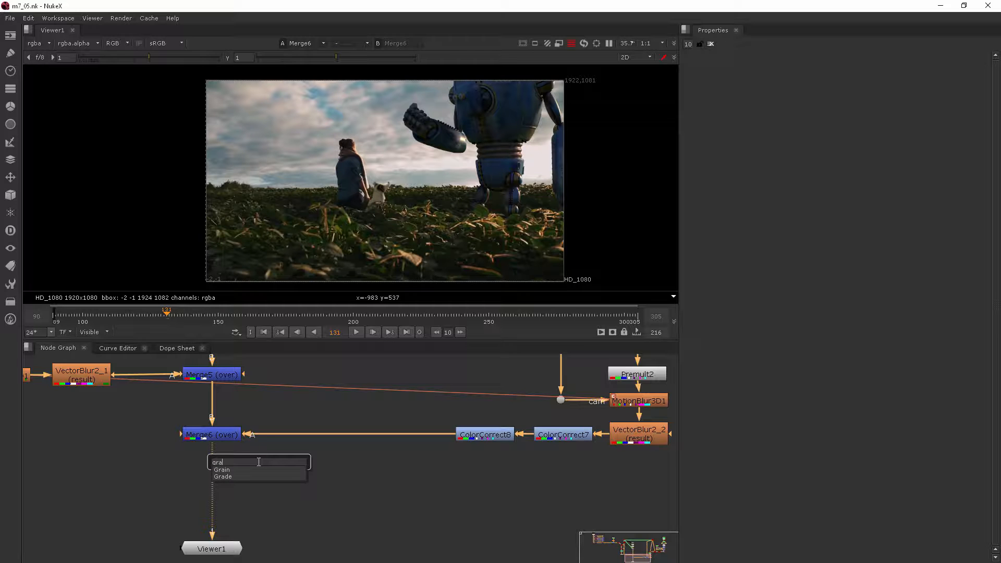
left_click(223, 470)
left_click_drag(255, 463, 213, 478)
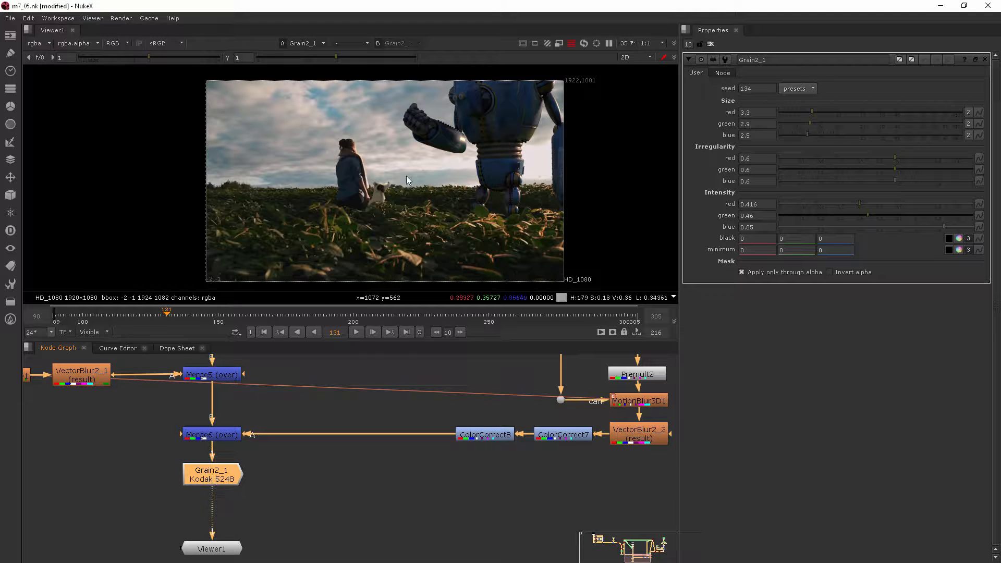
Step: Turn off 'Apply only through alpha' so the Kodak 5248 grain covers the whole image
scroll(461, 152, "up", 5)
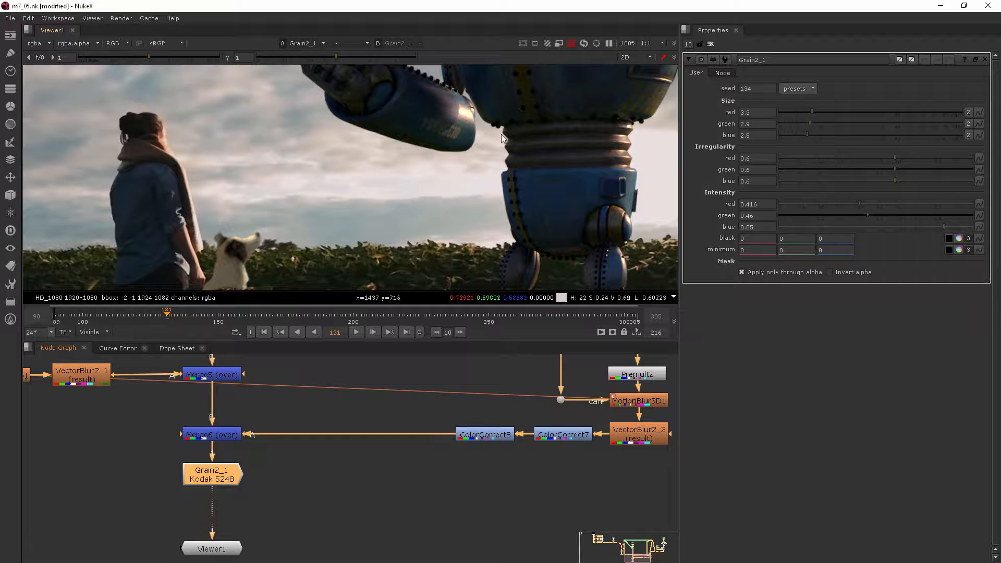
middle_click_drag(328, 202, 362, 153)
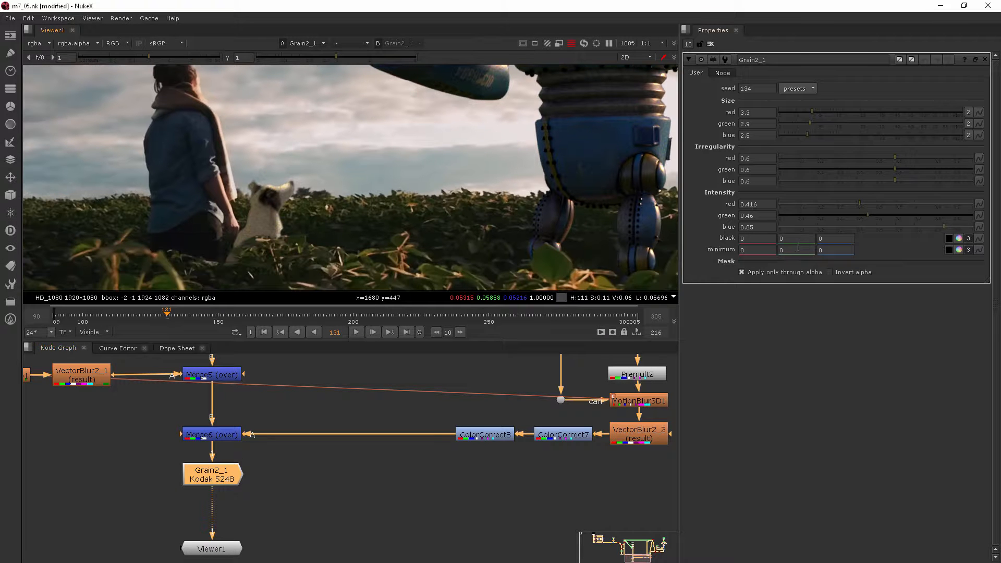
left_click(741, 272)
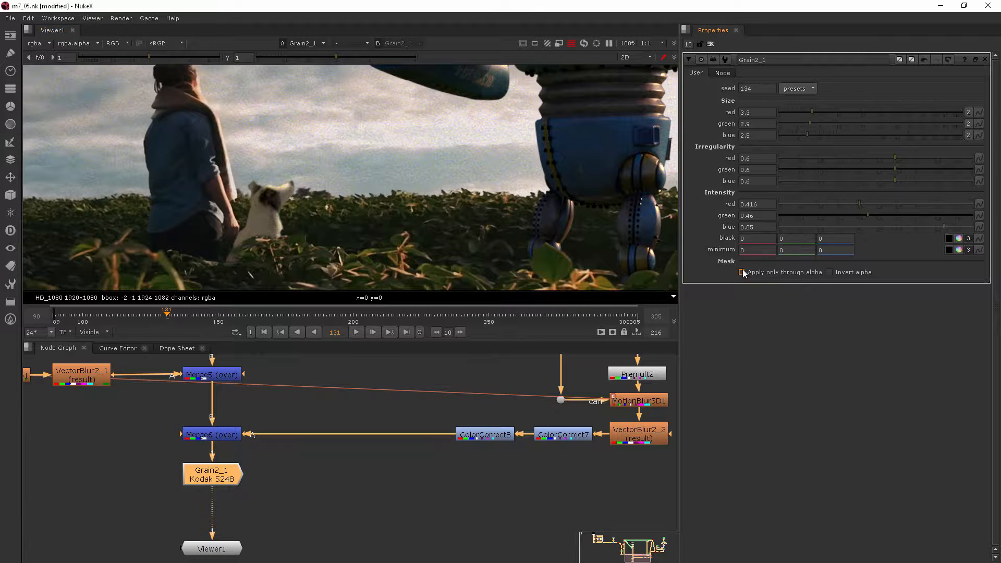
scroll(503, 167, "down", 3)
middle_click_drag(496, 95, 483, 176)
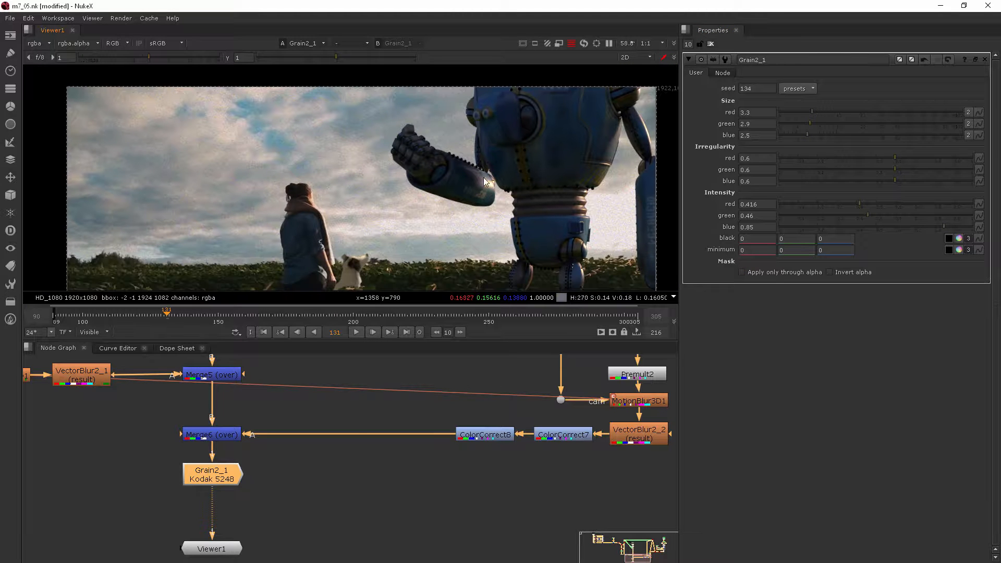
left_click(324, 473)
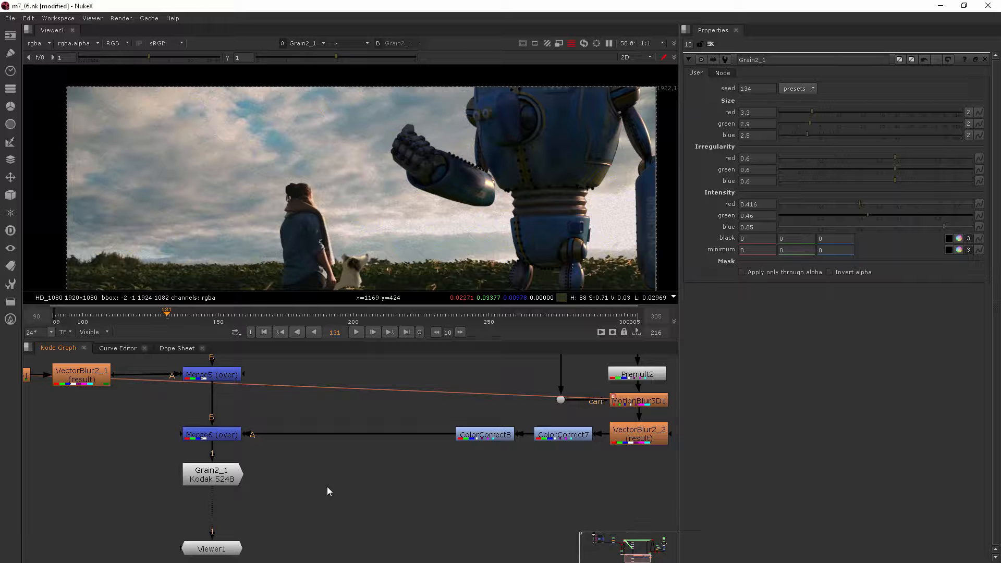
Step: Create an F_ReGrain node via 'f_' and place it beside Grain2_1
key("Tab")
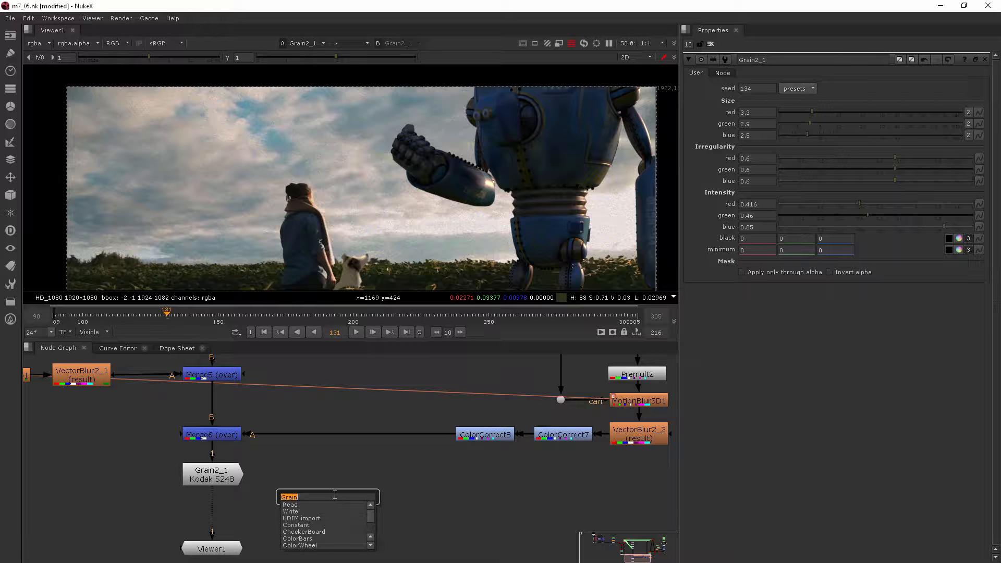
type("f_Re")
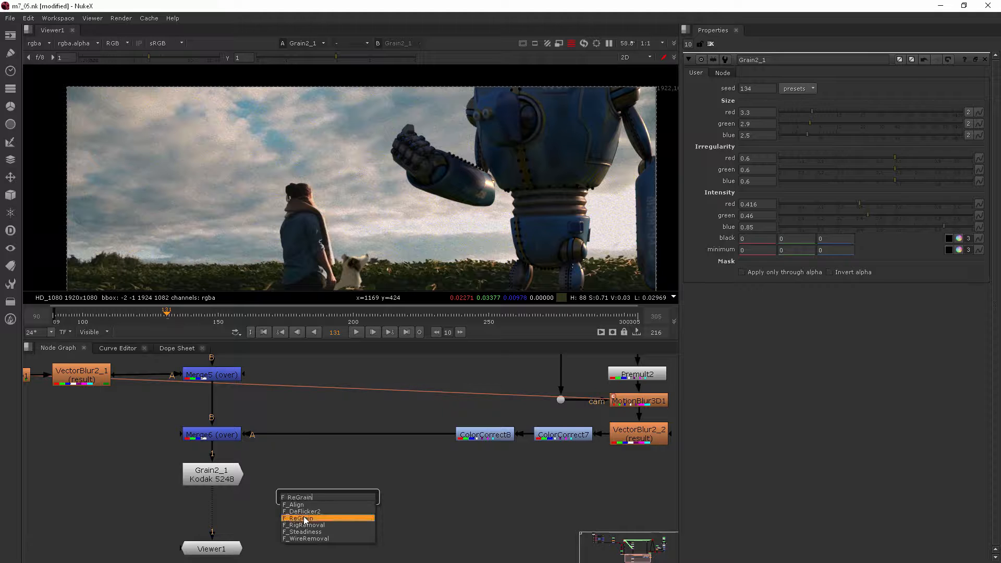
left_click(305, 519)
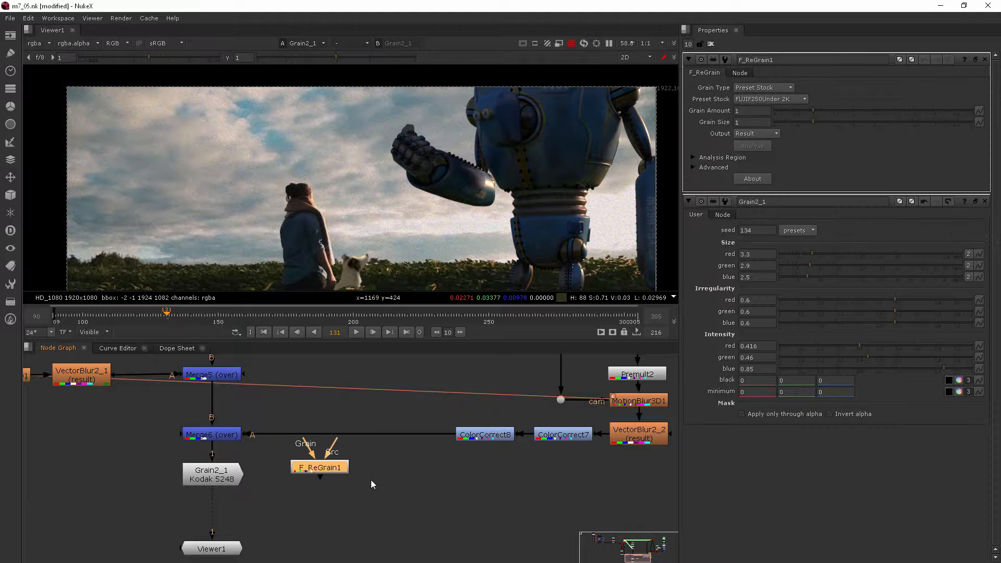
left_click_drag(321, 468, 326, 482)
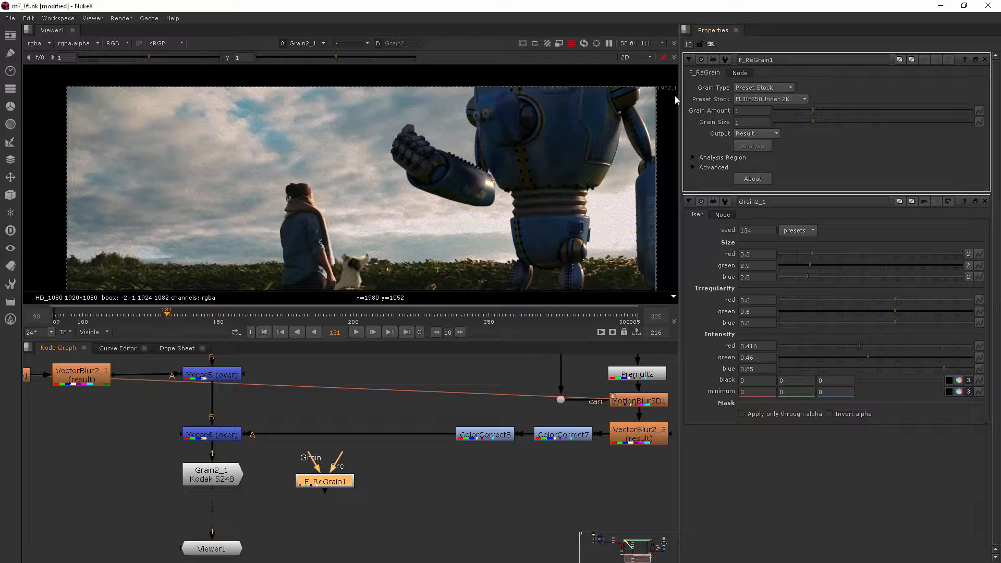
Step: Review the Preset Stock and Grain Type lists, keeping Preset Stock at FUJIF250Under 2K
left_click(792, 98)
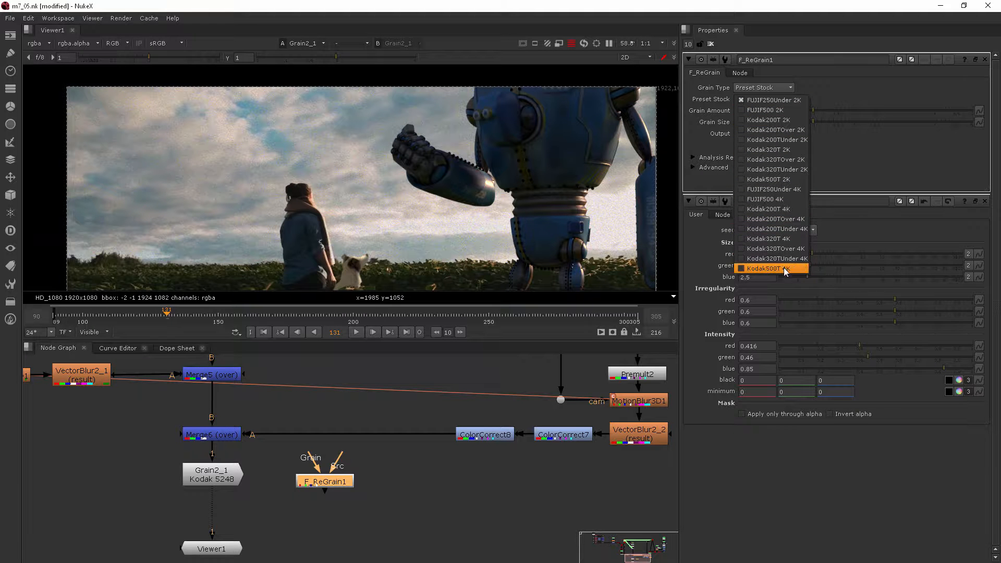
left_click(866, 157)
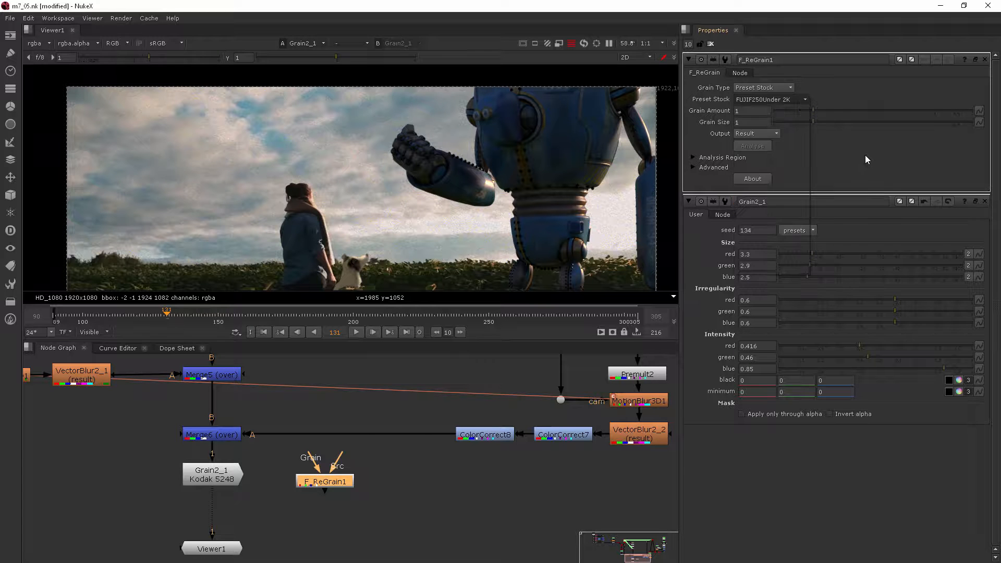
left_click(767, 90)
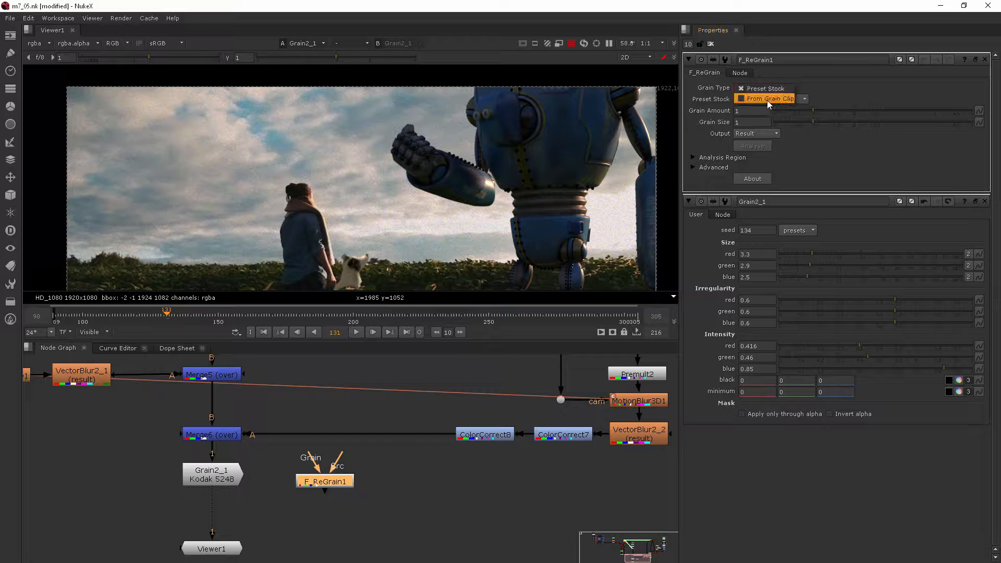
left_click(857, 90)
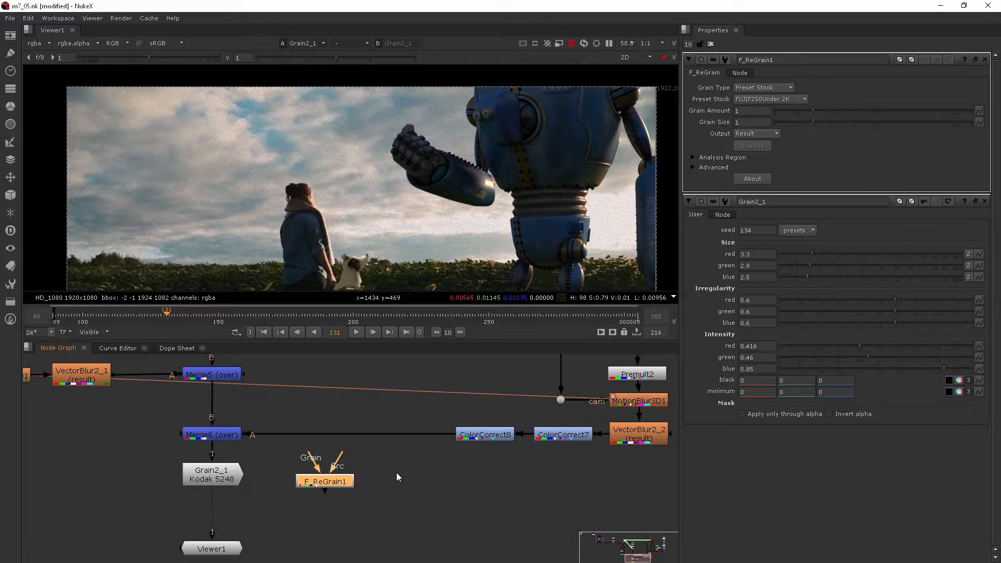
Step: Delete F_ReGrain1, leaving Grain2_1 as the only grain node before Viewer1
scroll(439, 224, "down", 2)
middle_click_drag(436, 199, 433, 144)
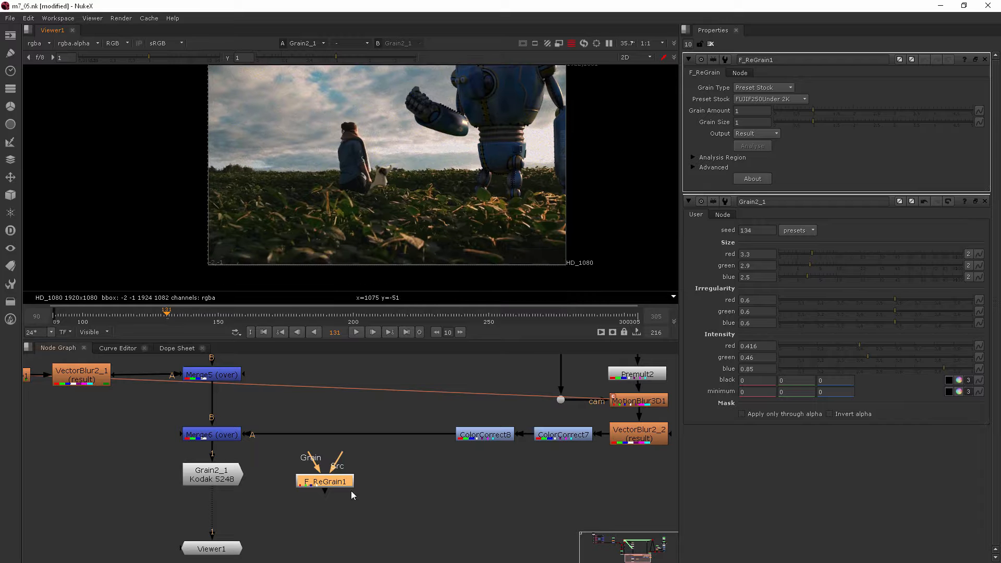
left_click(215, 476)
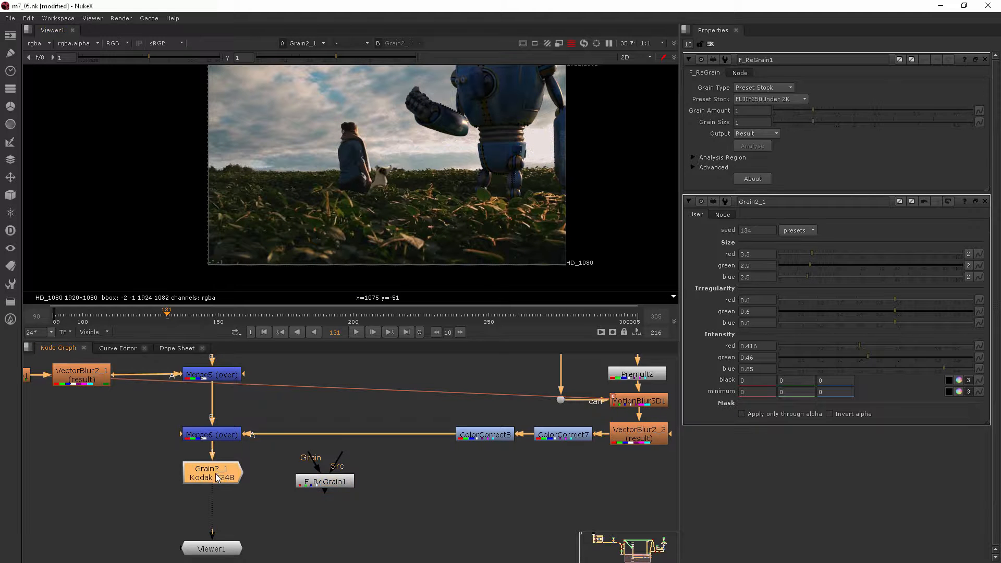
left_click(348, 484)
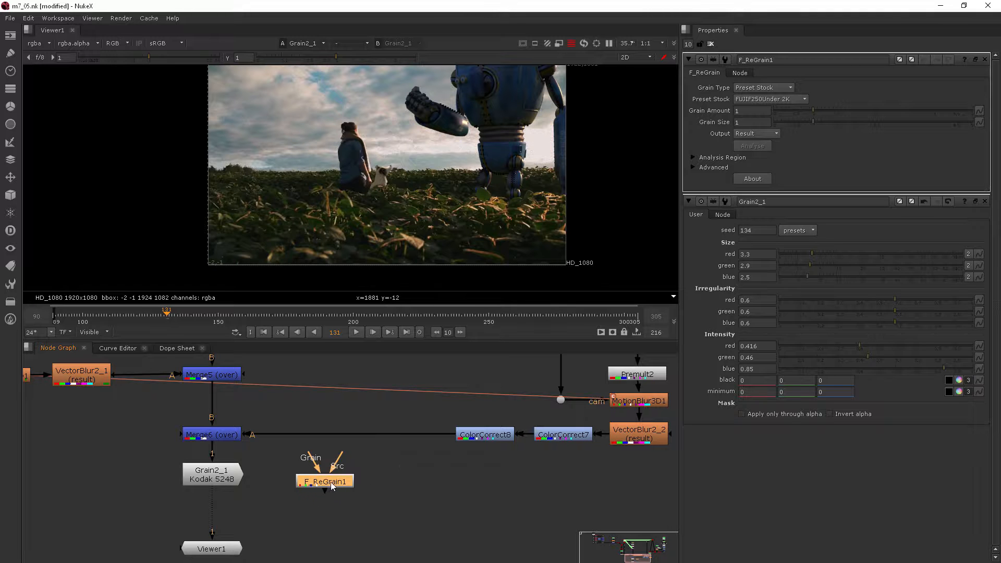
key("Delete")
scroll(406, 146, "up", 2)
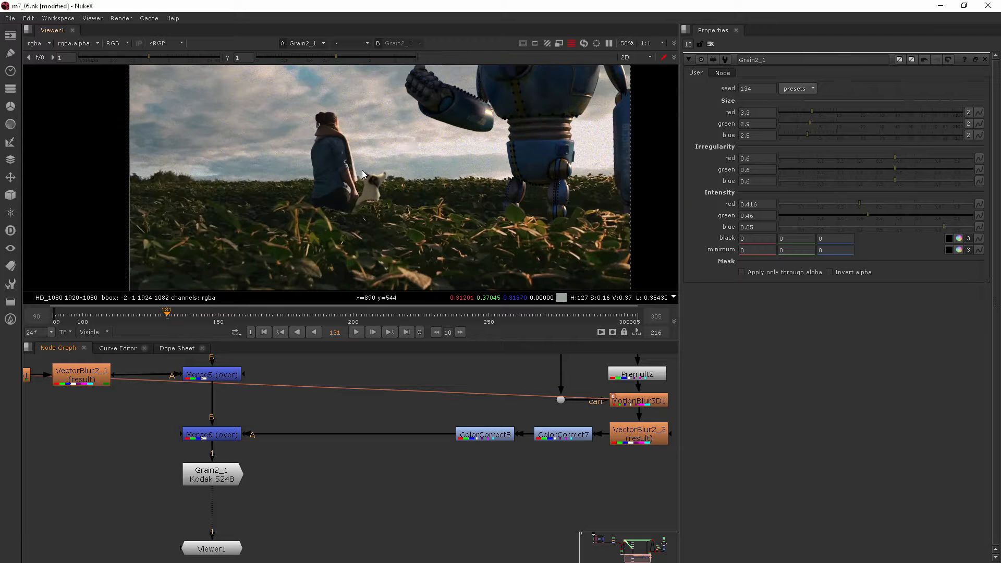
Step: Zoom in on the robot's hand and head and reduce the red grain size to 0.1
scroll(364, 174, "up", 5)
middle_click_drag(363, 180, 361, 198)
middle_click_drag(507, 137, 431, 228)
middle_click_drag(455, 175, 373, 238)
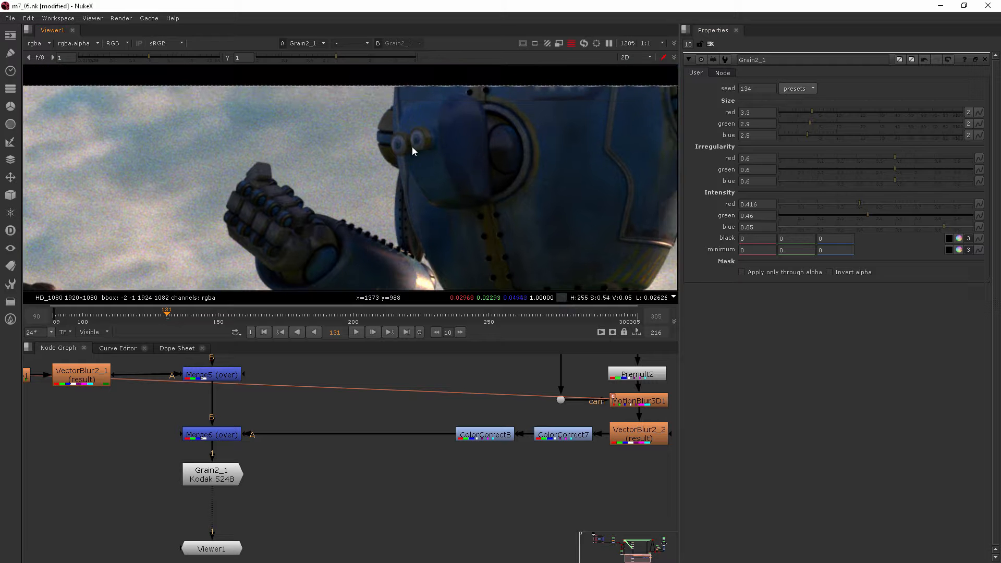
scroll(436, 145, "up", 2)
scroll(476, 152, "up", 2)
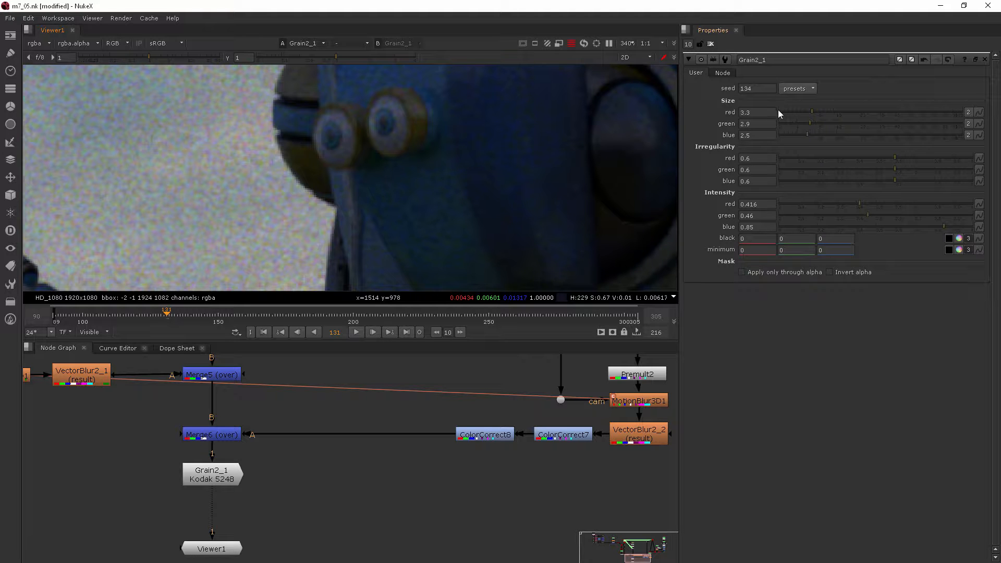
mouse_move(808, 112)
left_mouse_down()
mouse_move(784, 113)
mouse_move(805, 125)
left_mouse_up()
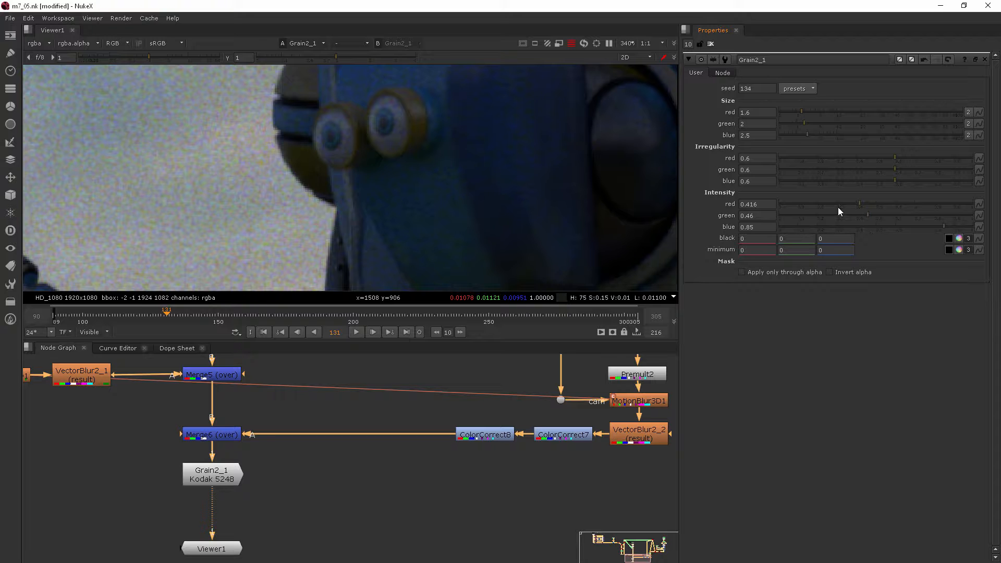
Step: Set Grain2_1's blue grain intensity to 0.635, then view the robot's legs and field
left_click(903, 227)
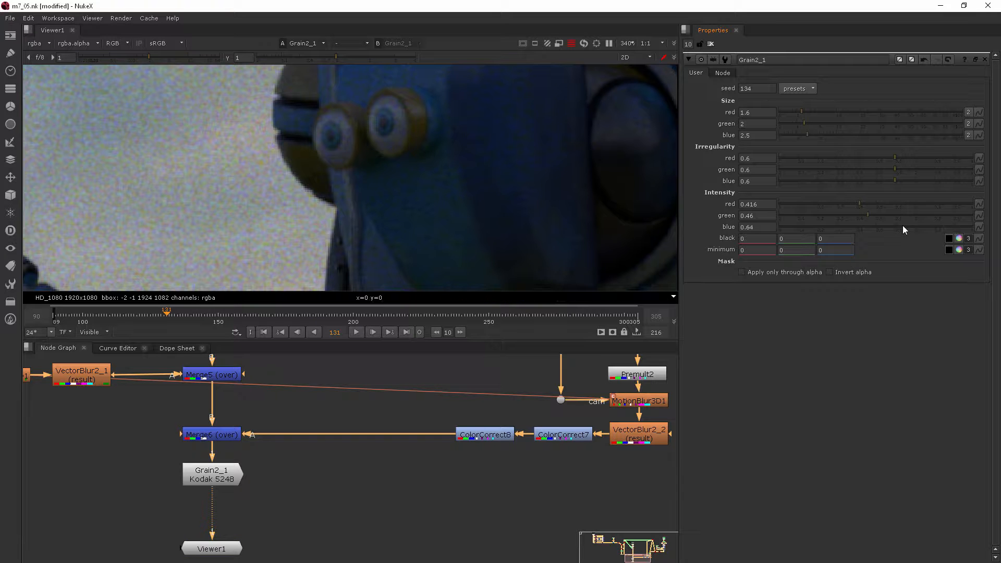
left_click_drag(902, 225, 887, 232)
left_click(901, 228)
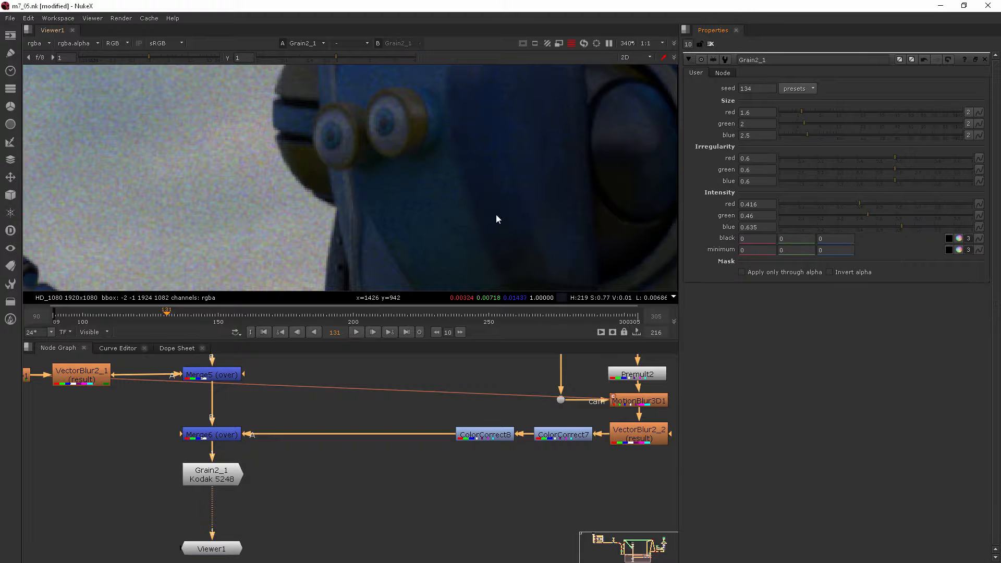
scroll(500, 203, "down", 8)
middle_click_drag(510, 156, 504, 104)
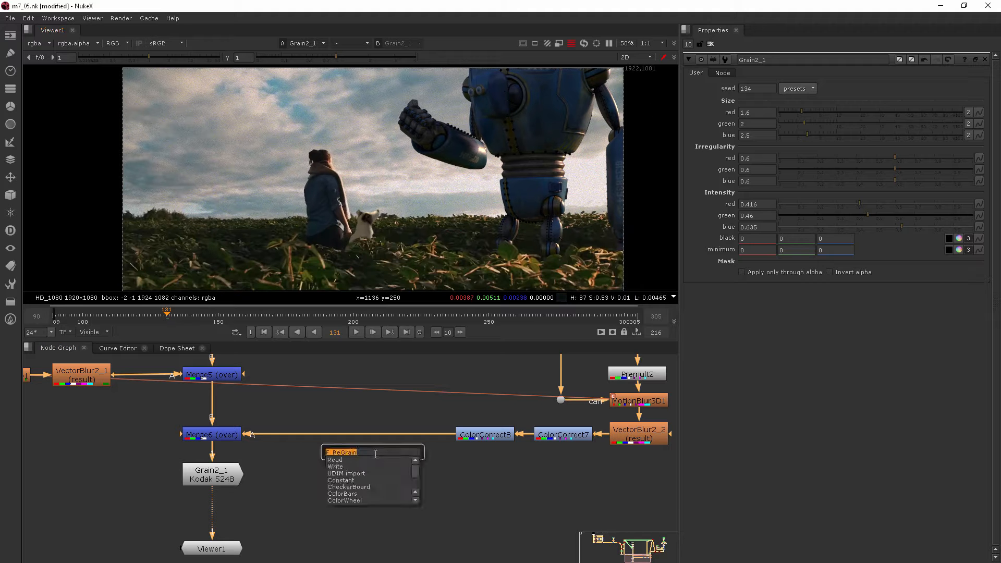
Step: Insert an F_ReGrain node between Merge6 and Grain2_1, and disable Grain2_1
key("Return")
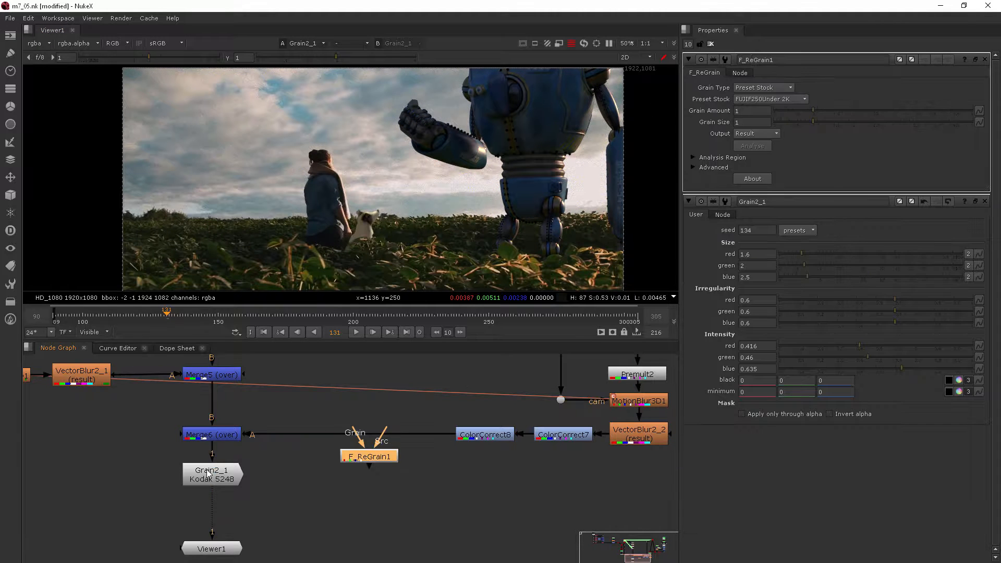
left_click_drag(211, 472, 211, 506)
left_click_drag(368, 454, 210, 474)
left_click(213, 521)
key("d")
Step: Set F_ReGrain1 to Kodak200TUnder 2K stock with Grain Amount 0.16
left_click(221, 480)
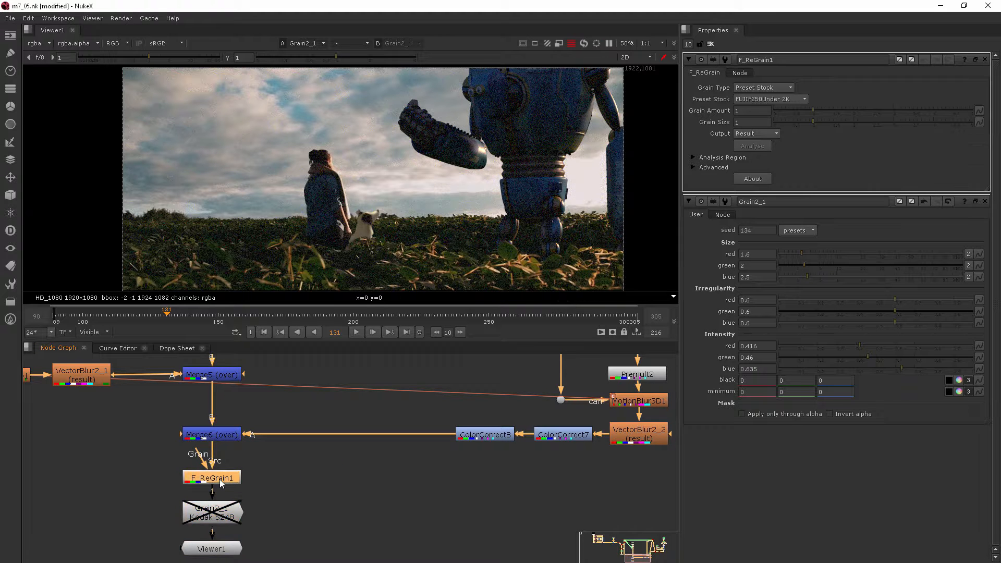
scroll(540, 121, "up", 1)
scroll(540, 120, "up", 1)
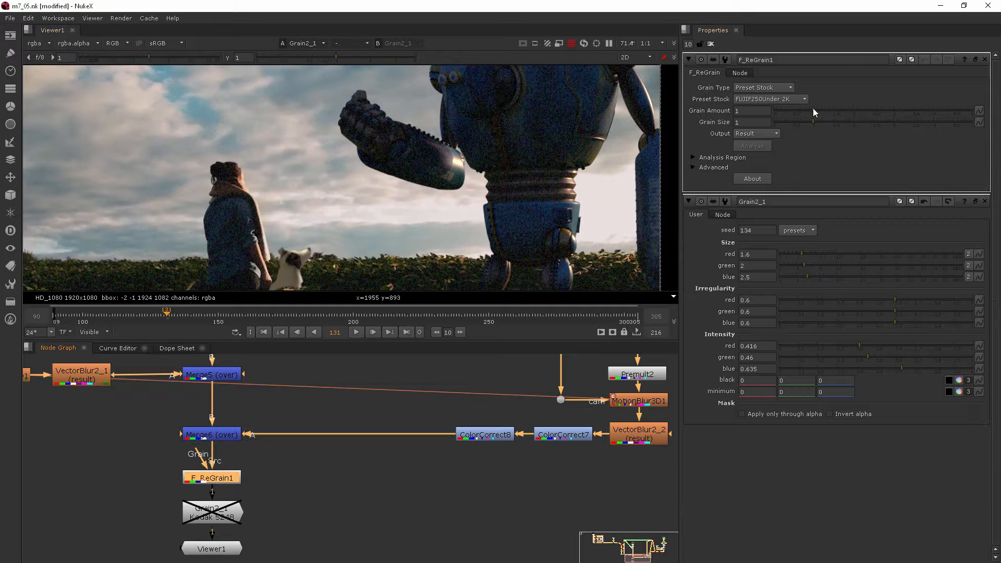
left_click(784, 99)
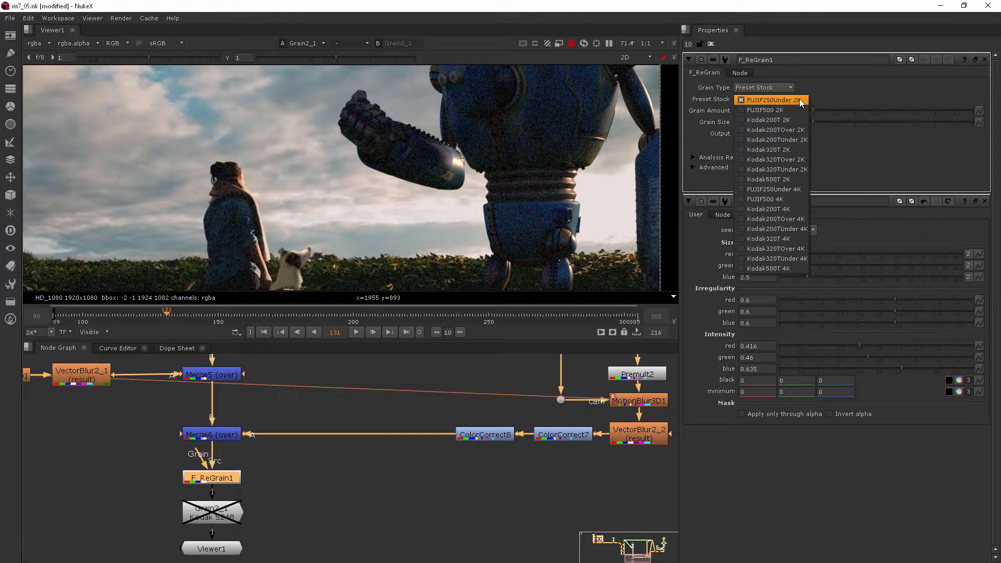
left_click(801, 139)
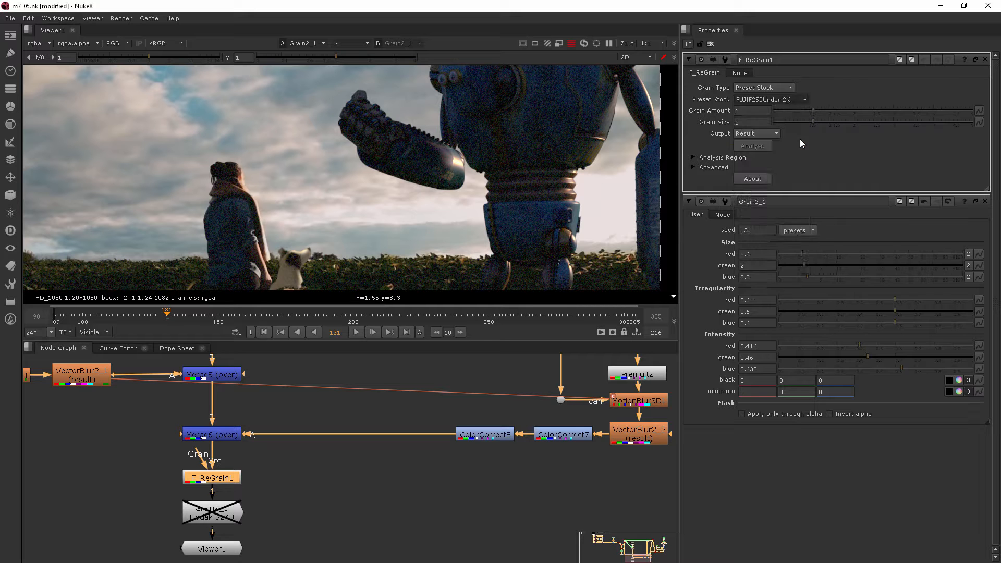
middle_click_drag(567, 129, 566, 171)
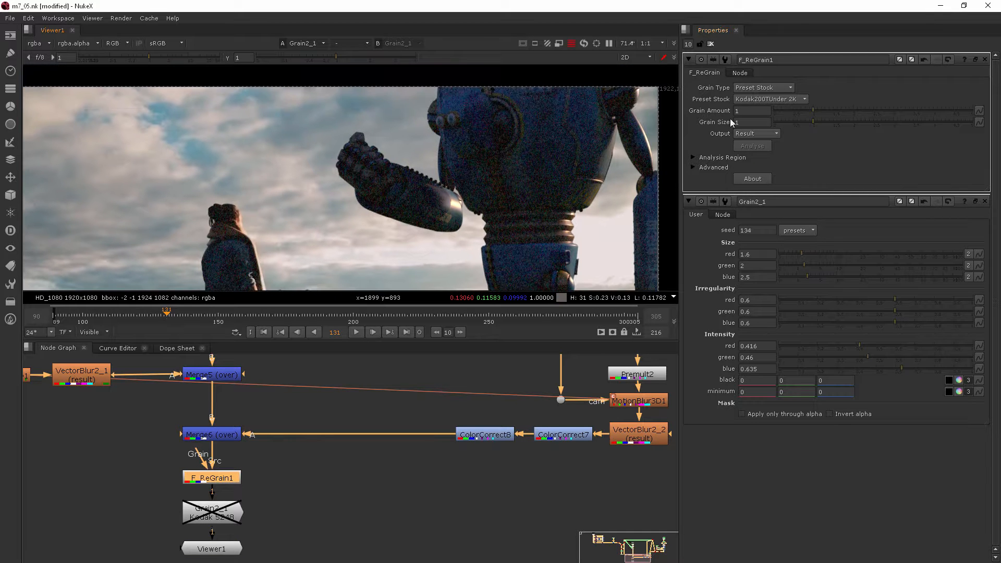
left_click_drag(808, 110, 779, 110)
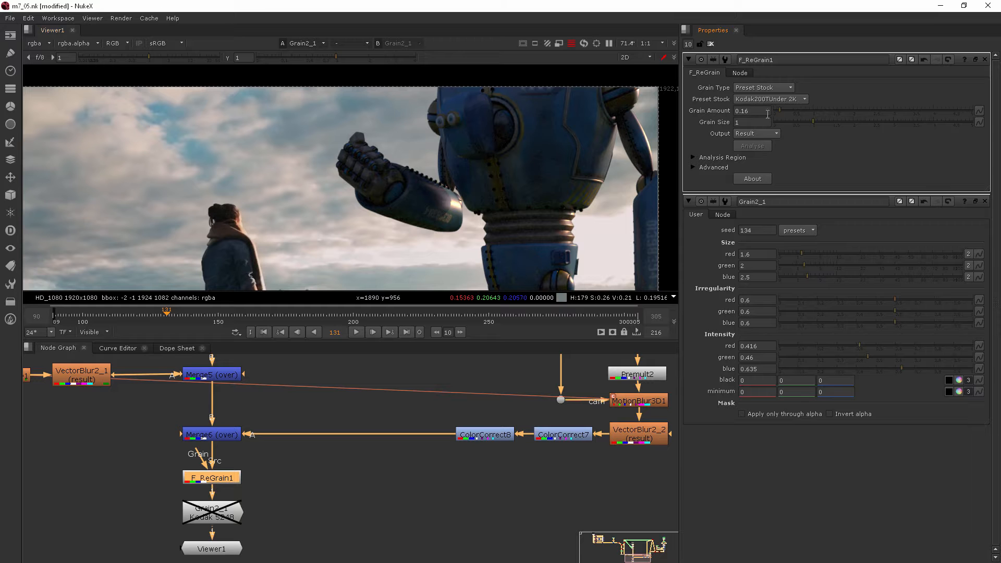
Step: Raise F_ReGrain1's Grain Amount to 0.22 and zoom in on the robot's head
left_click_drag(778, 112, 781, 110)
scroll(446, 164, "up", 3)
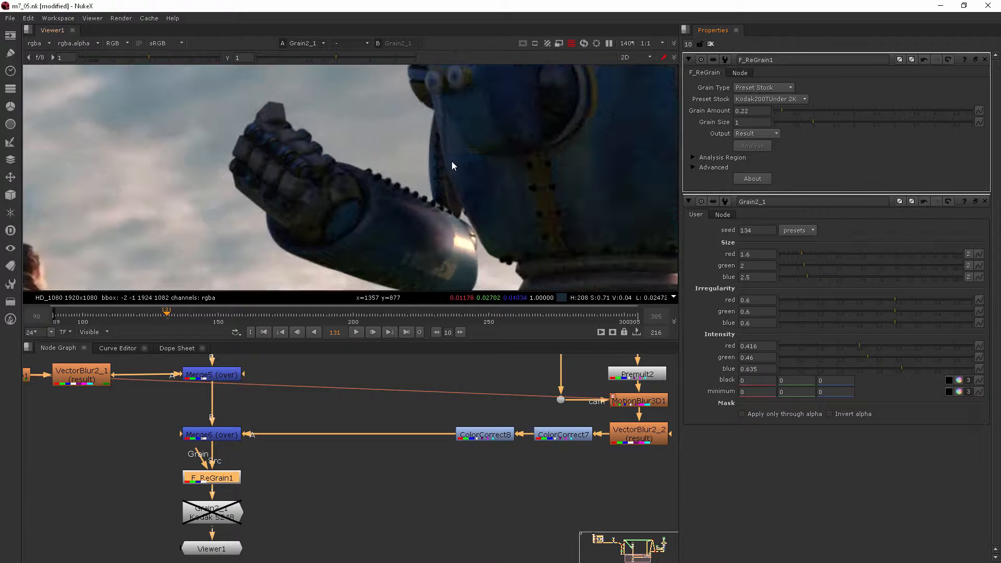
scroll(545, 188, "up", 3)
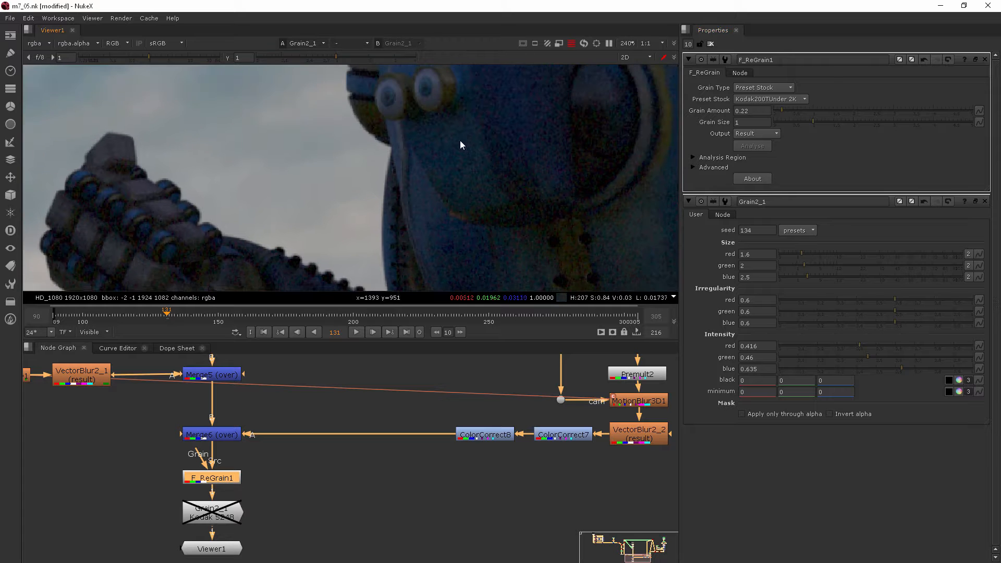
middle_click_drag(472, 146, 476, 176)
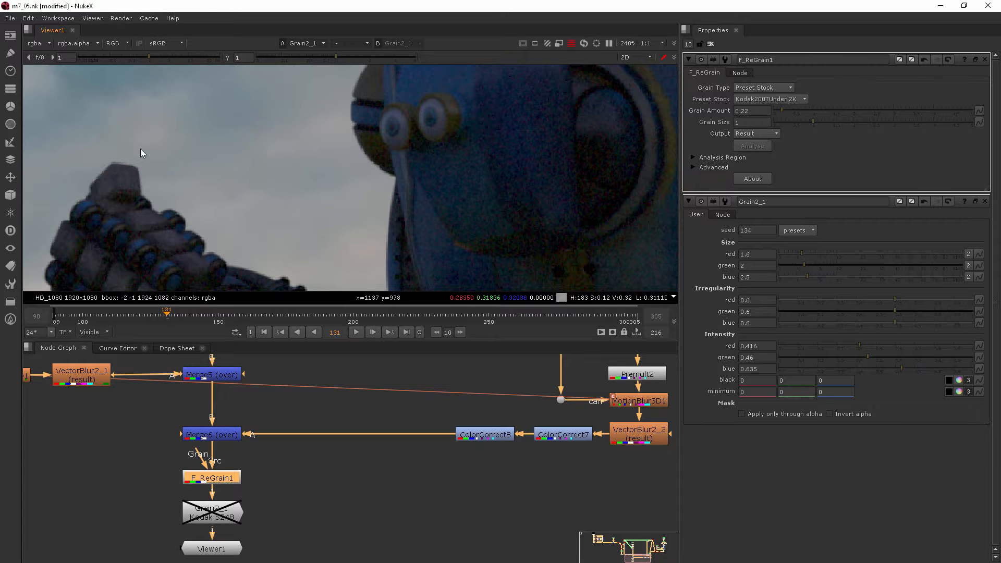
Step: Inspect the grain over the girl, dog and robot arm, then reframe the whole shot
scroll(225, 201, "down", 6)
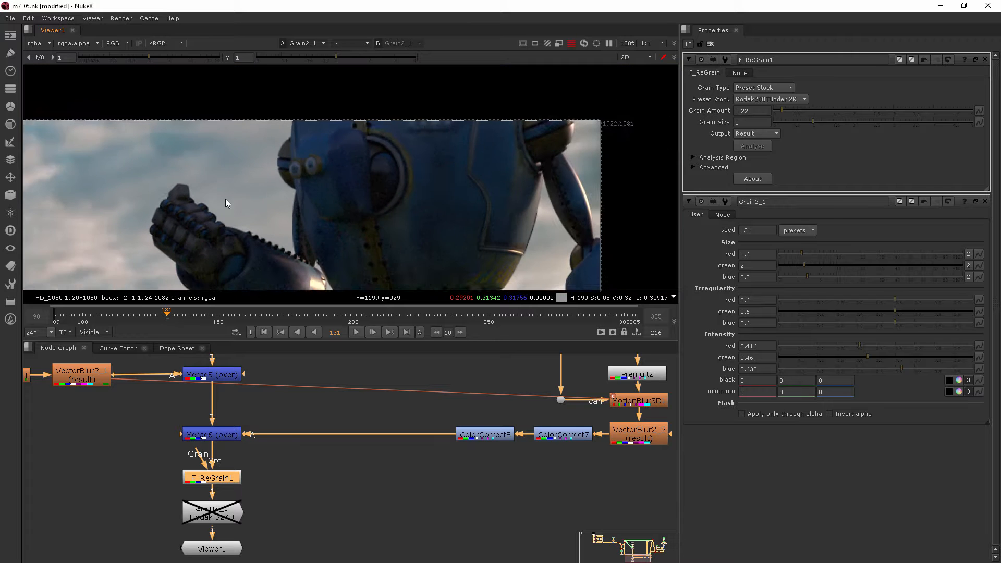
middle_click_drag(225, 201, 515, 112)
scroll(451, 121, "up", 6)
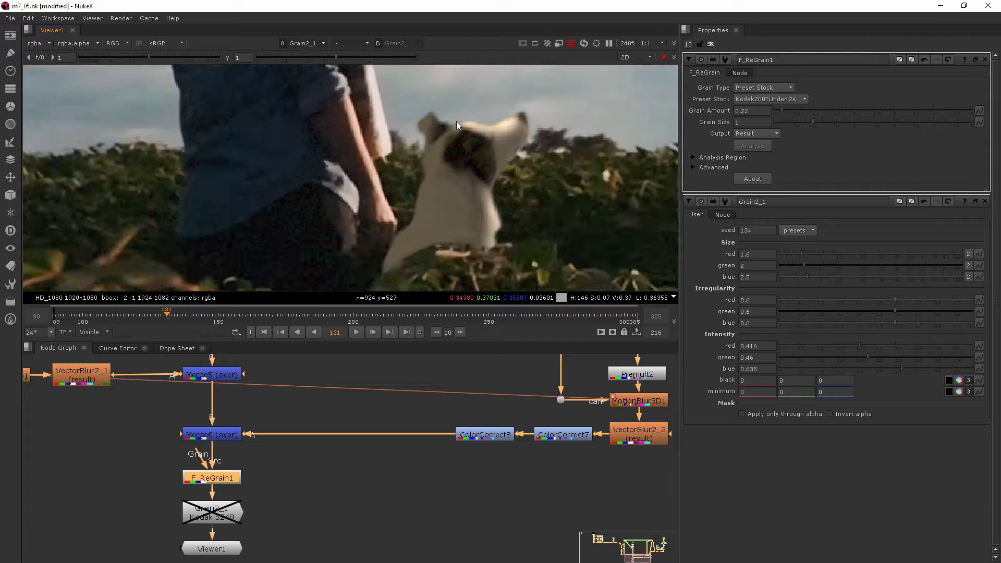
middle_click_drag(455, 122, 365, 211)
scroll(536, 167, "down", 7)
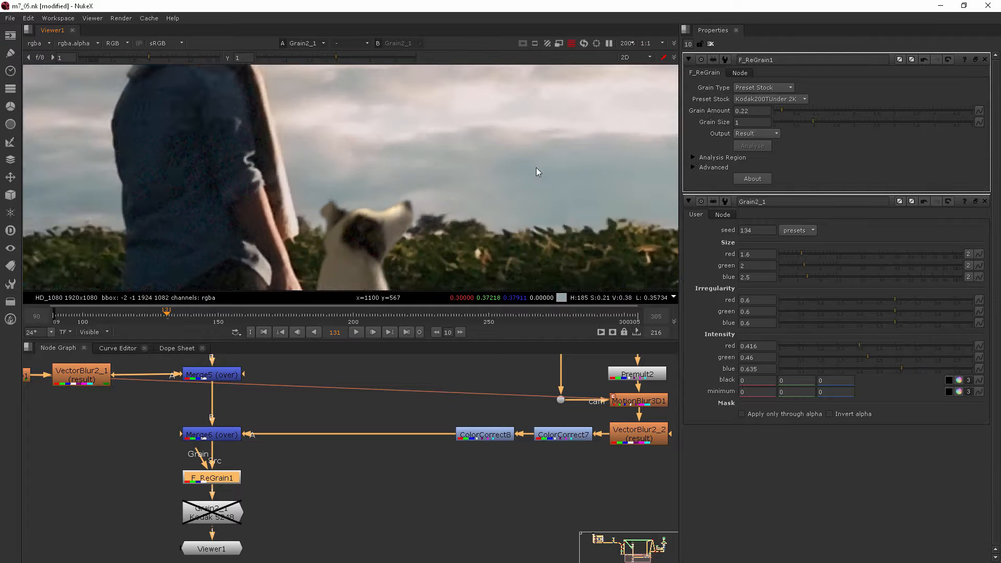
scroll(429, 138, "up", 9)
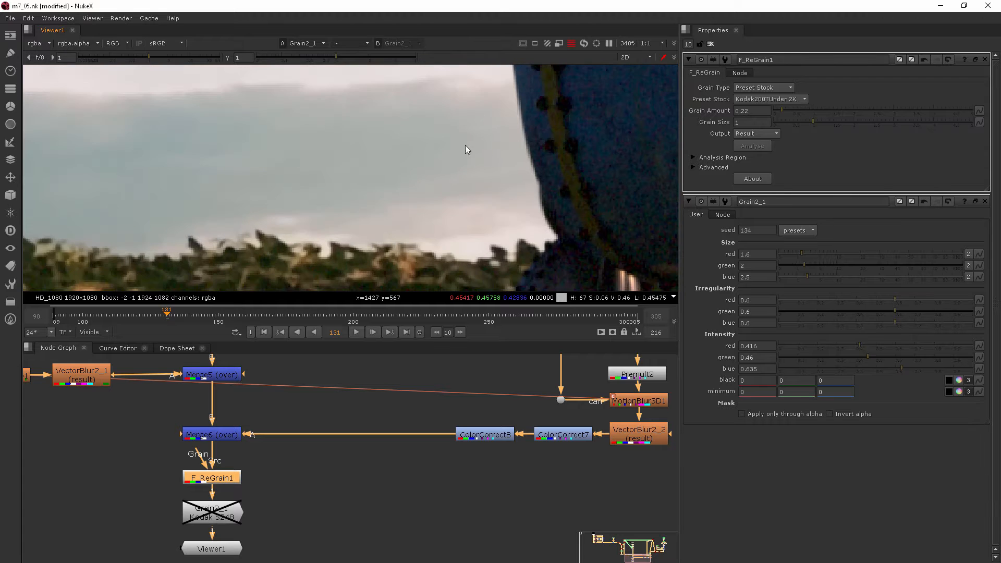
scroll(405, 130, "down", 14)
middle_click_drag(409, 124, 413, 158)
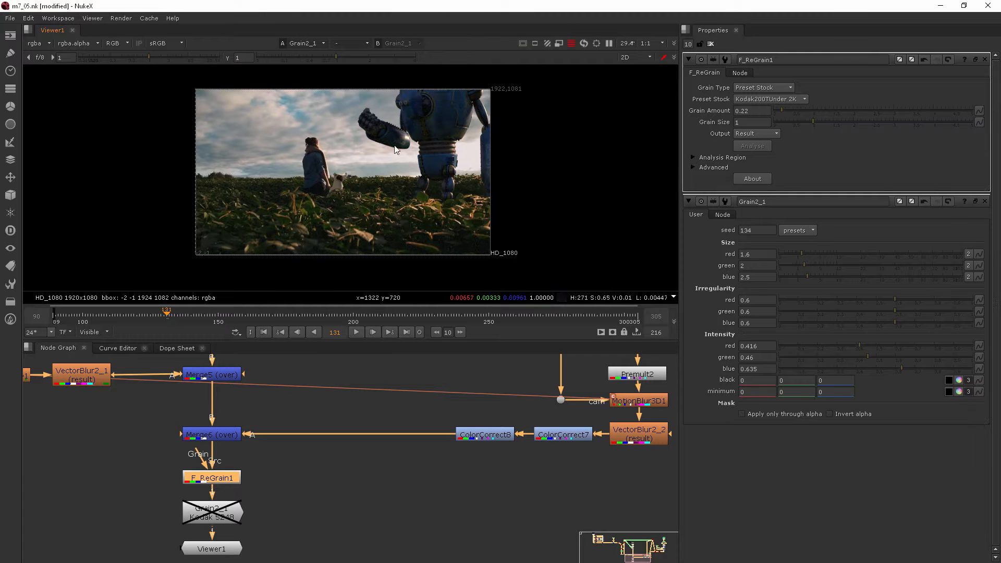
Step: Move F_ReGrain1 aside, unplug its source from Merge6, and re-enable Grain2_1
left_click_drag(211, 485, 274, 468)
left_click(270, 486)
left_click(223, 520)
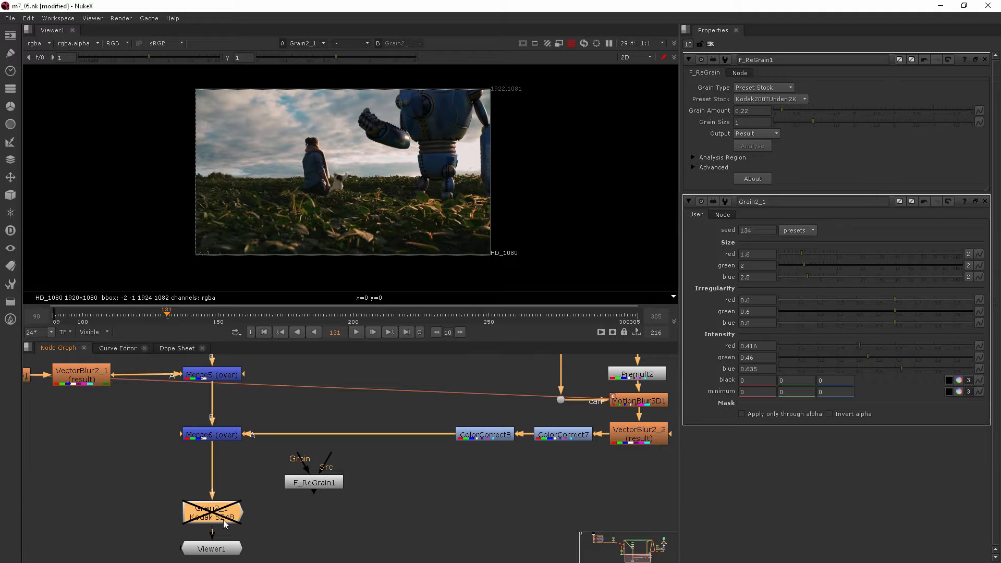
key("d")
Step: Zoom the viewer around the robot's hand to check the Kodak 5248 grain
scroll(397, 146, "up", 5)
scroll(398, 136, "down", 2)
middle_click_drag(396, 138, 420, 212)
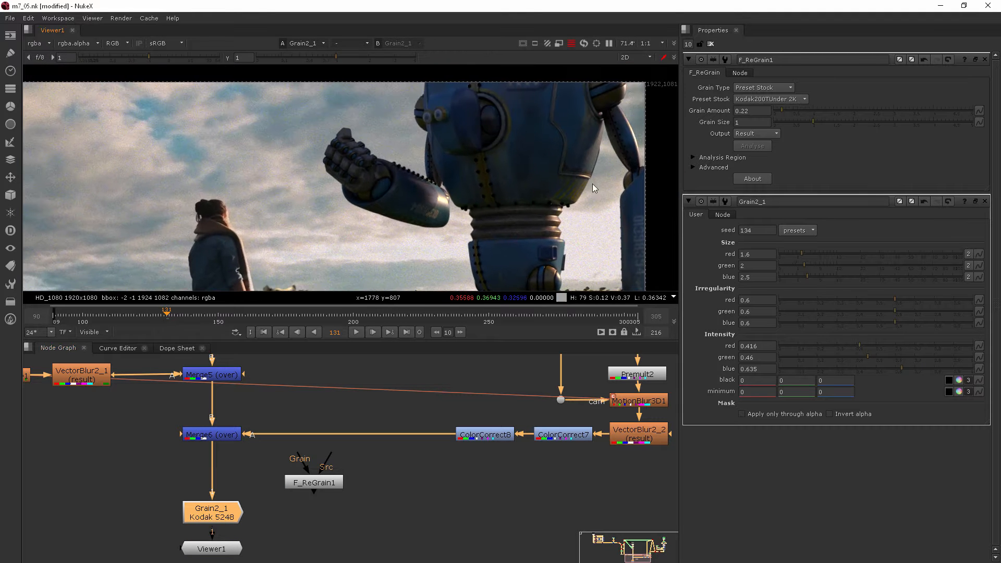
scroll(324, 156, "up", 2)
scroll(579, 108, "up", 2)
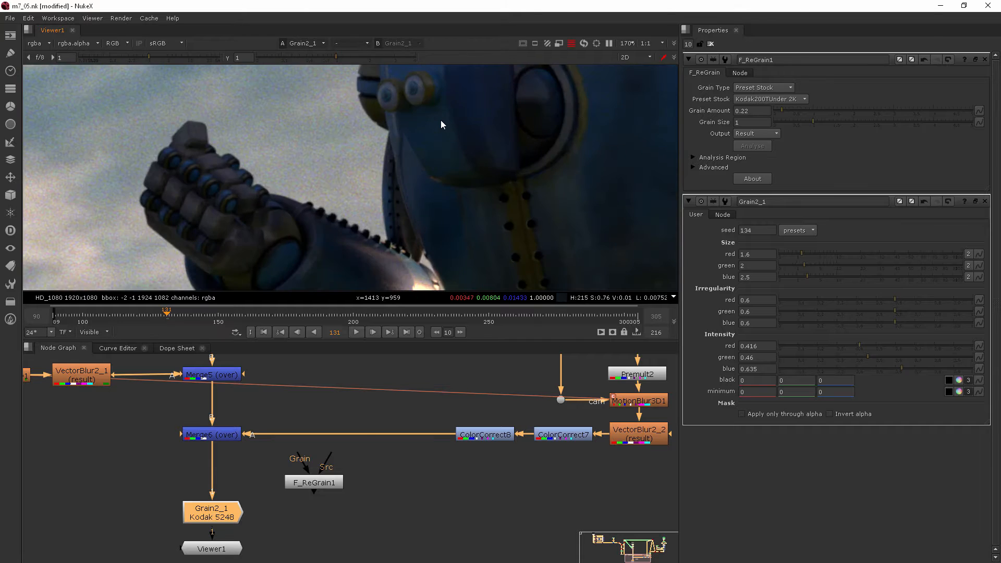
scroll(432, 121, "down", 5)
scroll(432, 126, "down", 1)
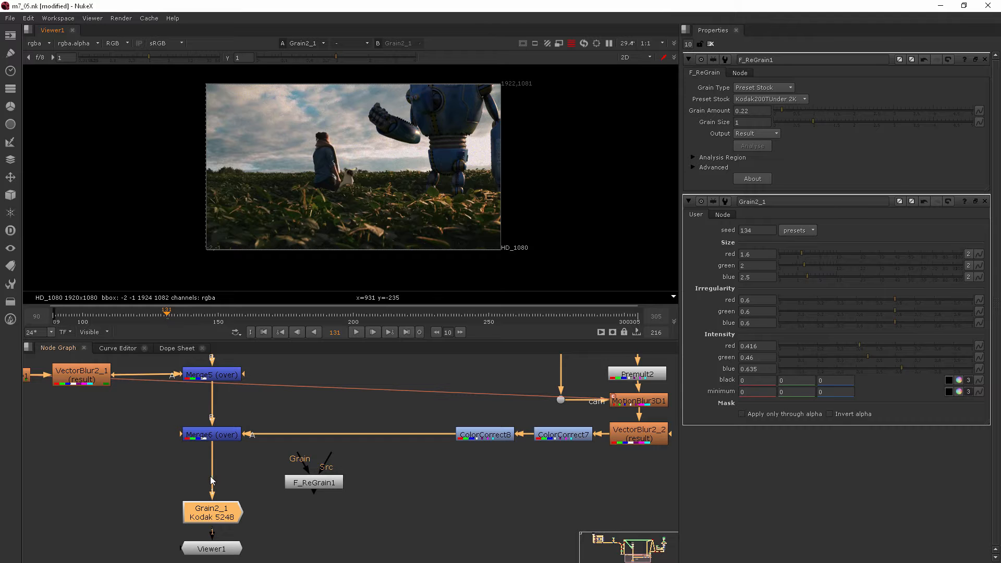
Step: Move Grain2_1 and Viewer1 lower beneath Merge6 and delete F_ReGrain1
scroll(258, 523, "down", 3)
left_click_drag(283, 508, 211, 420)
left_click_drag(259, 443, 259, 535)
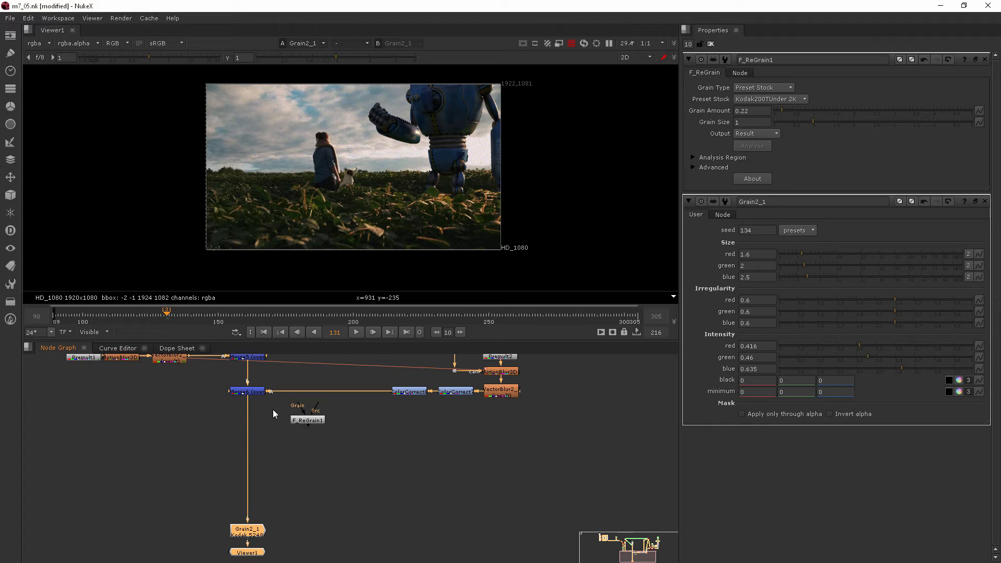
left_click(307, 420)
key("Delete")
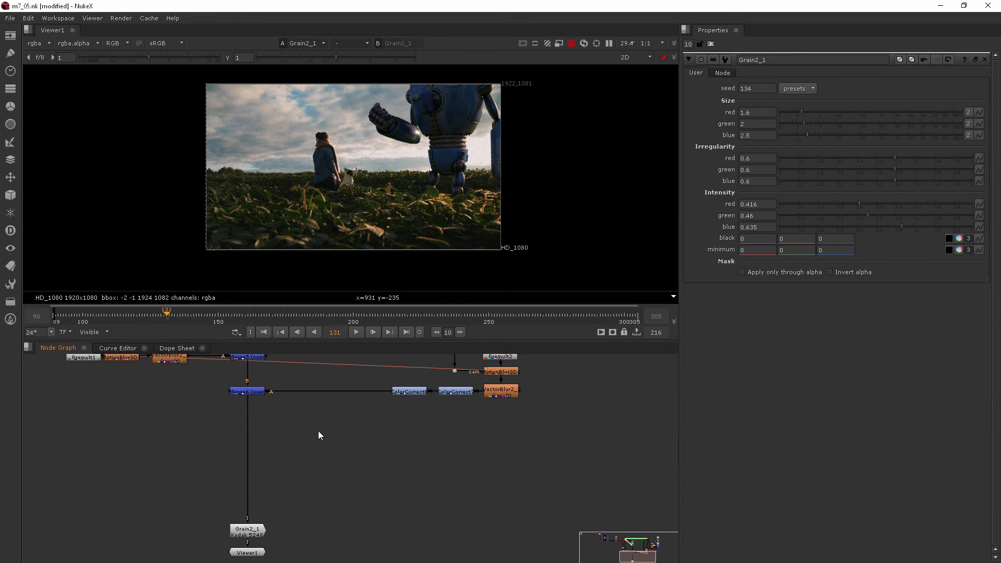